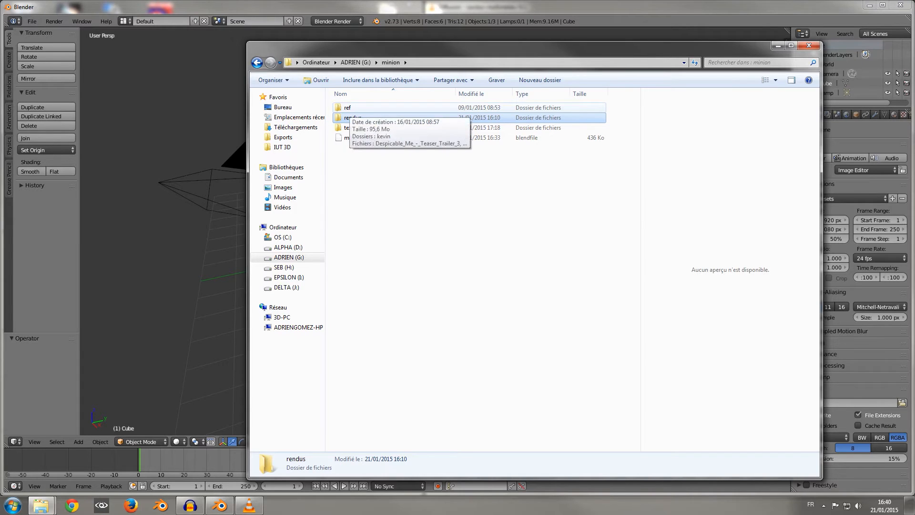
Browse the reference images in the ref folder of the minion project and examine the kevin-caracter-sheets picture
double_click(351, 107)
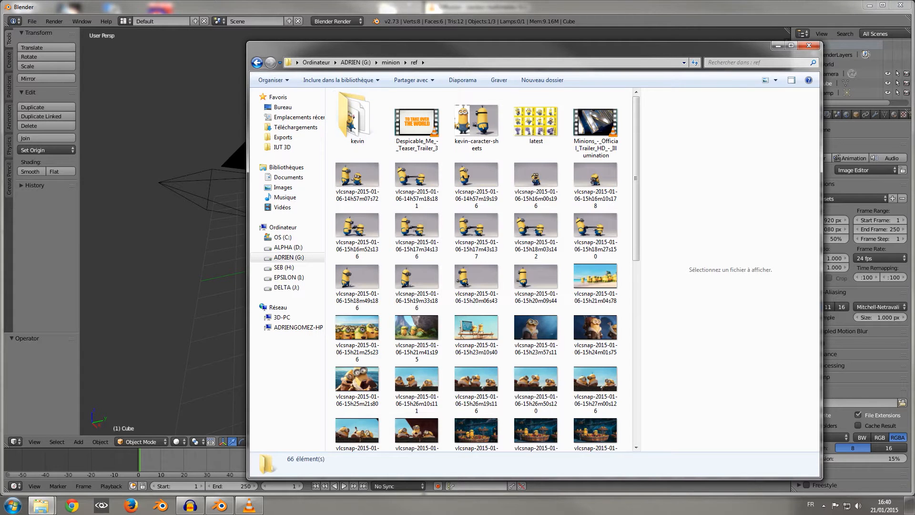
scroll(477, 368, down, 6)
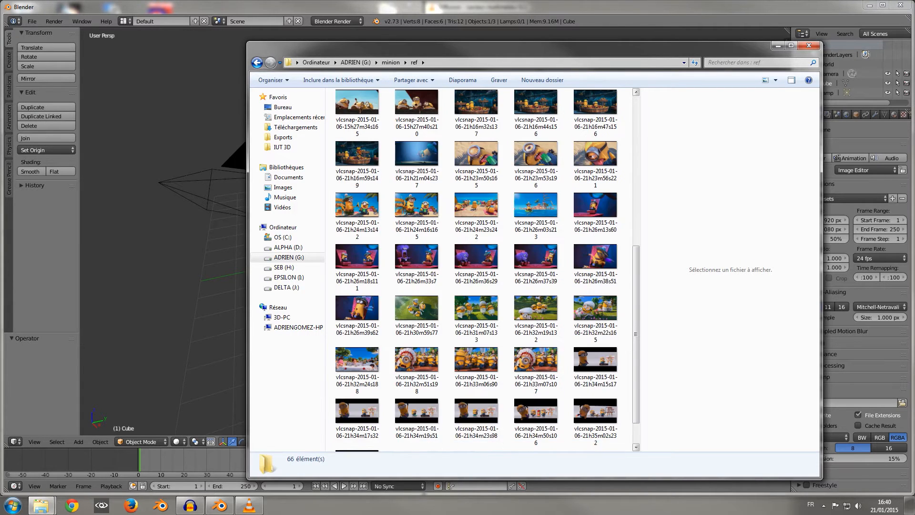
scroll(477, 367, up, 8)
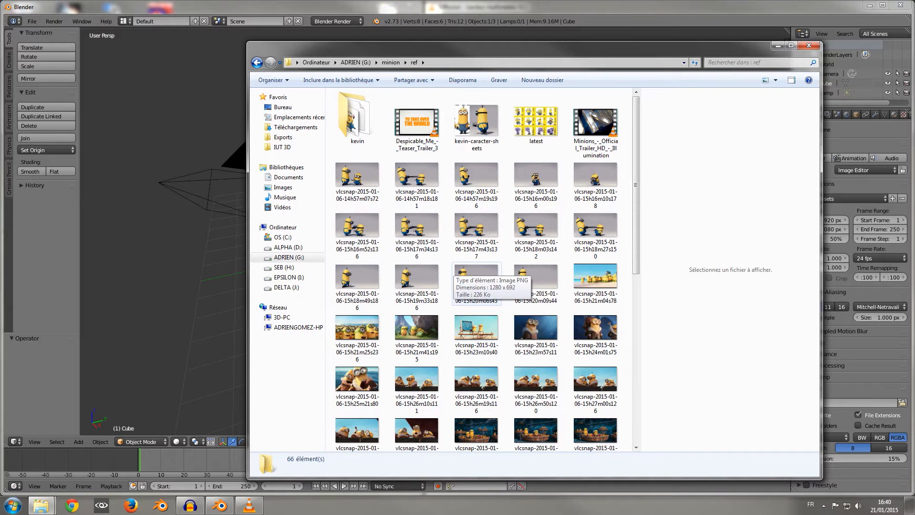
scroll(477, 334, down, 5)
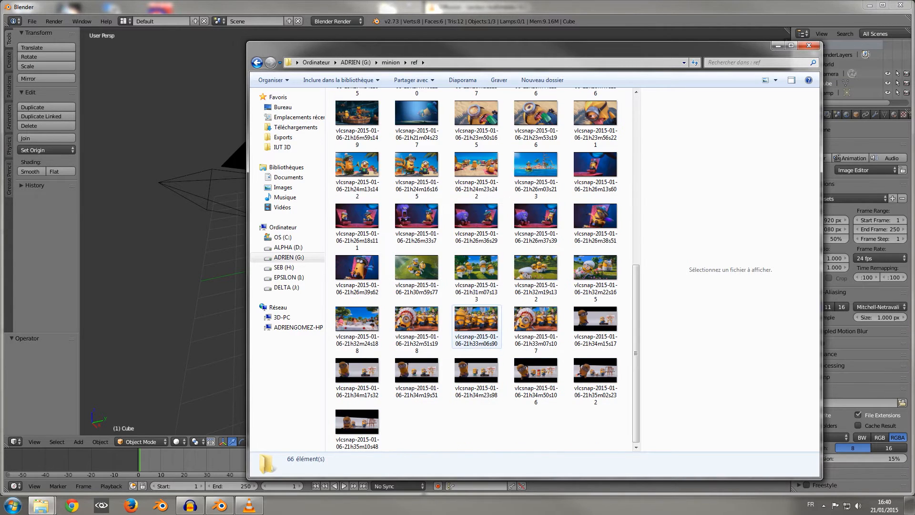
scroll(476, 329, up, 3)
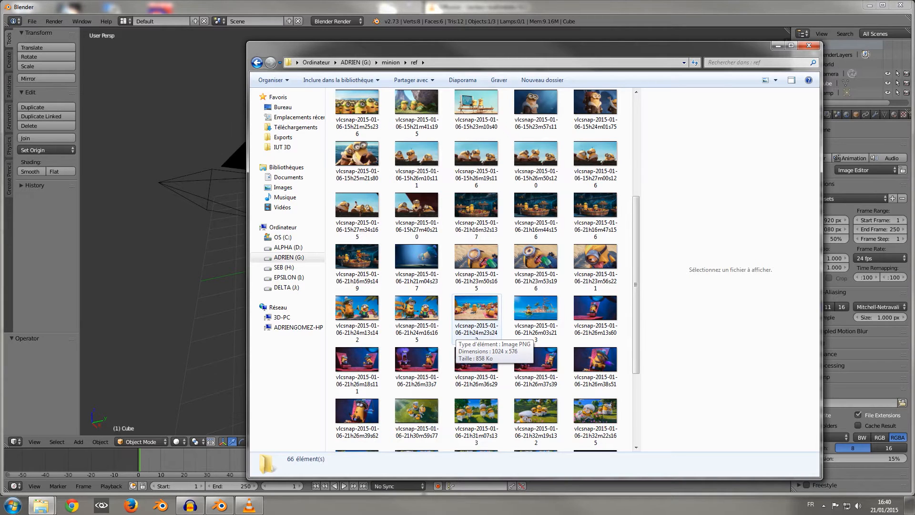
scroll(417, 334, up, 5)
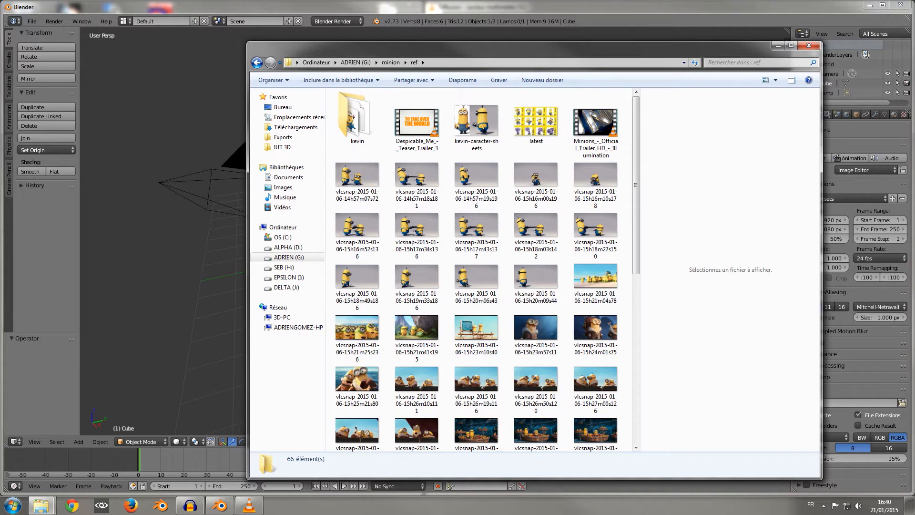
double_click(477, 123)
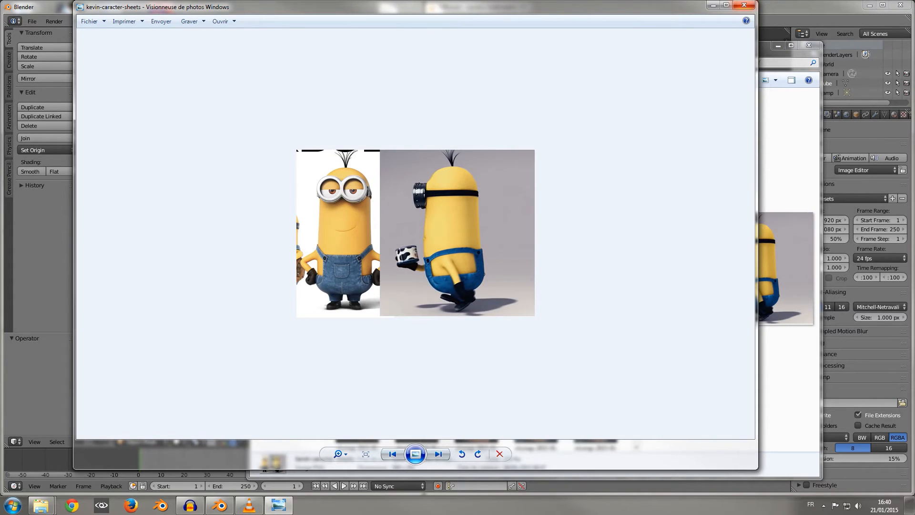
click(745, 5)
drag(691, 47, 914, 49)
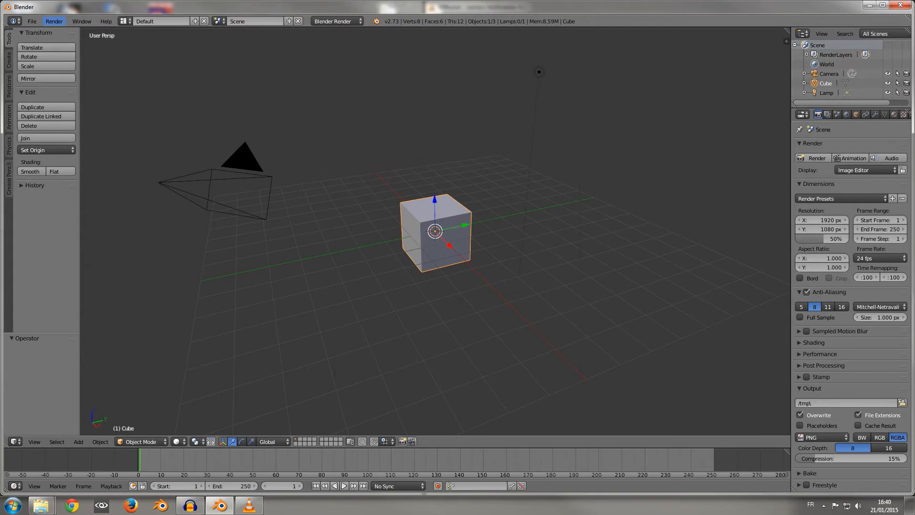
Save the scene as minion.blend in G:\minion, overwriting the existing file
click(32, 21)
click(50, 104)
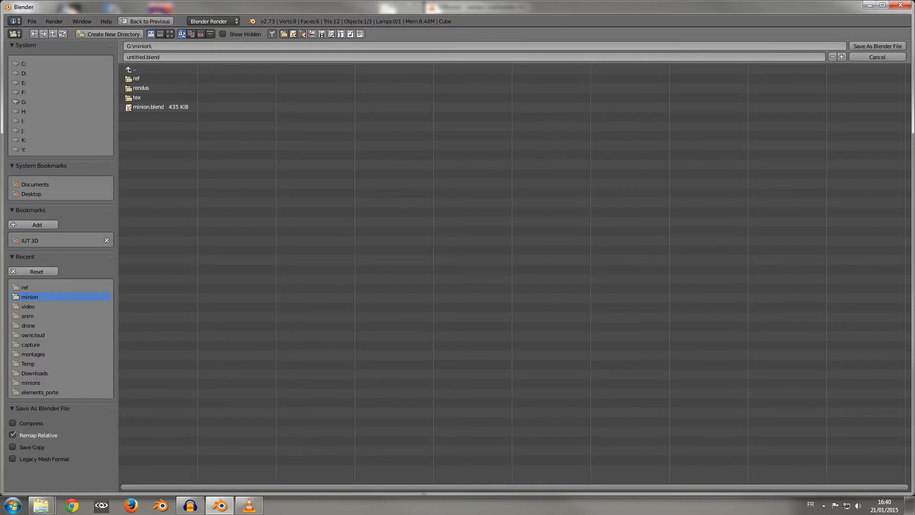
click(147, 107)
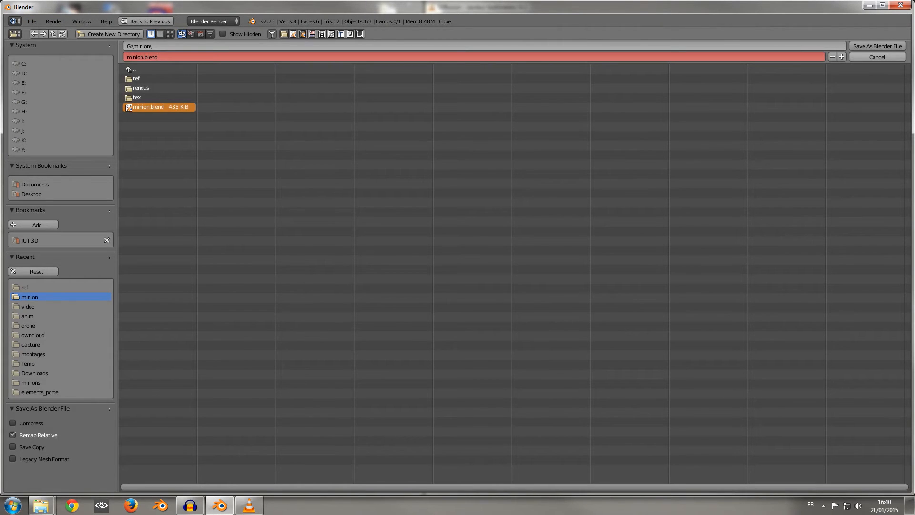
click(878, 46)
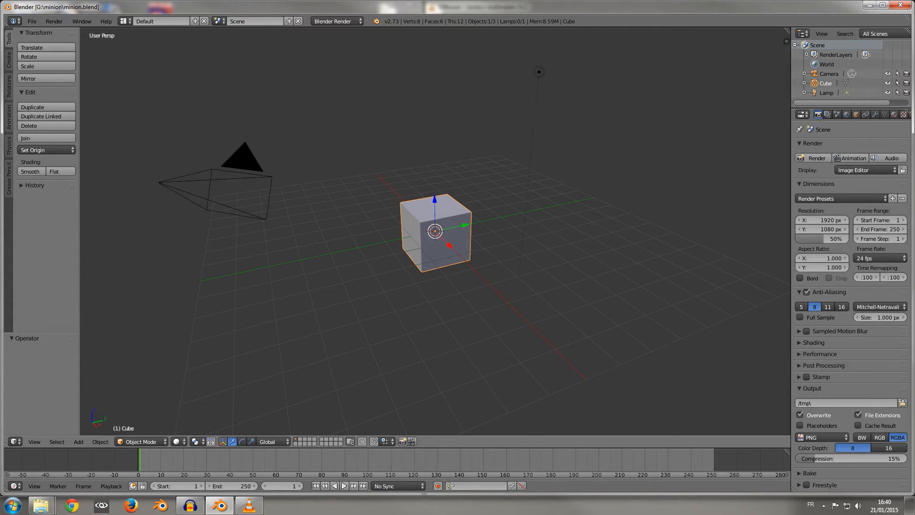
Switch to the front view and reveal the viewport's background image settings, giving the view properties more width
key(KP_1)
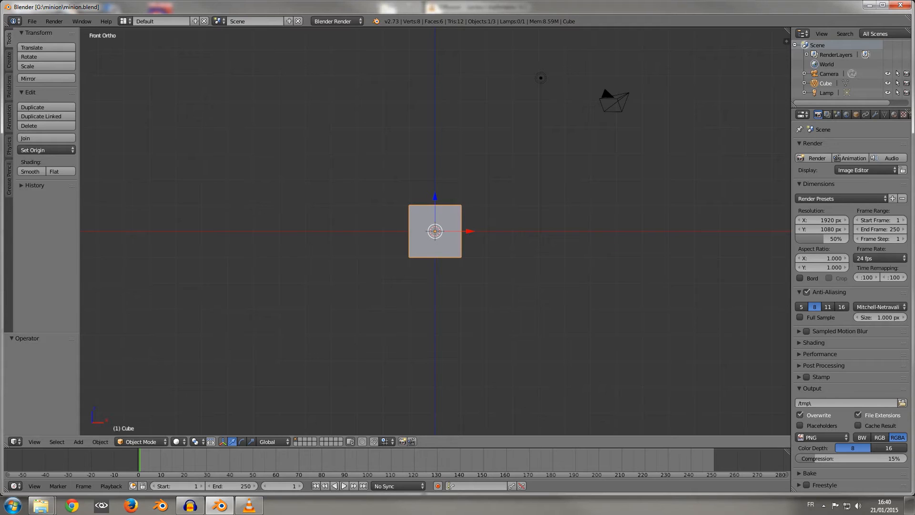
key(n)
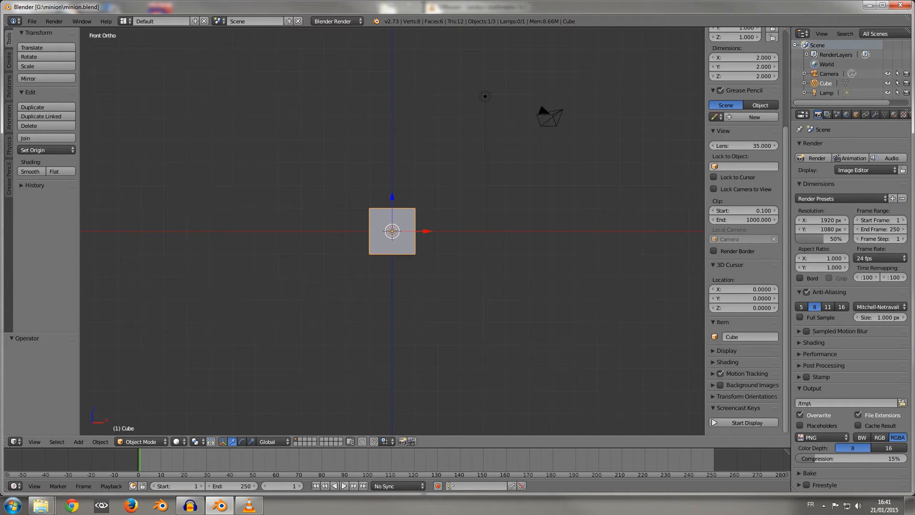
key(n)
key(n)
drag(705, 231, 647, 231)
middle_drag(715, 231, 715, 236)
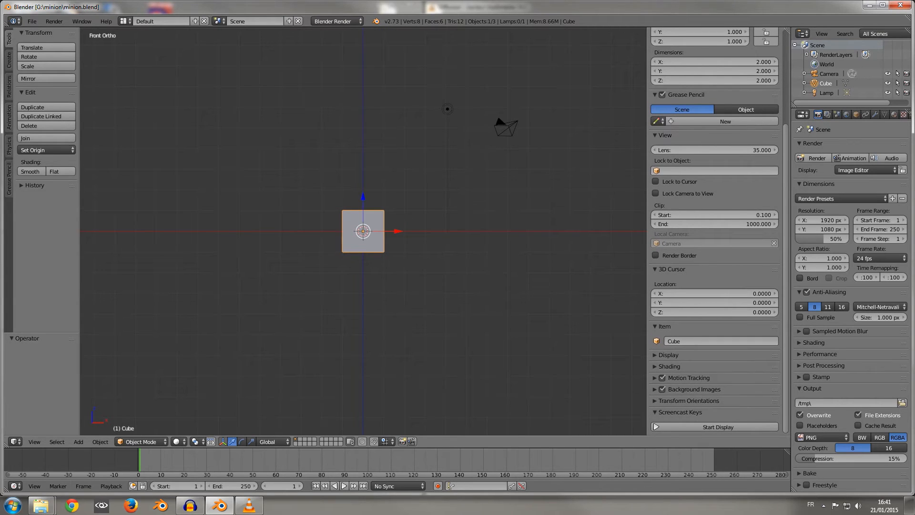
click(655, 390)
click(655, 389)
click(655, 389)
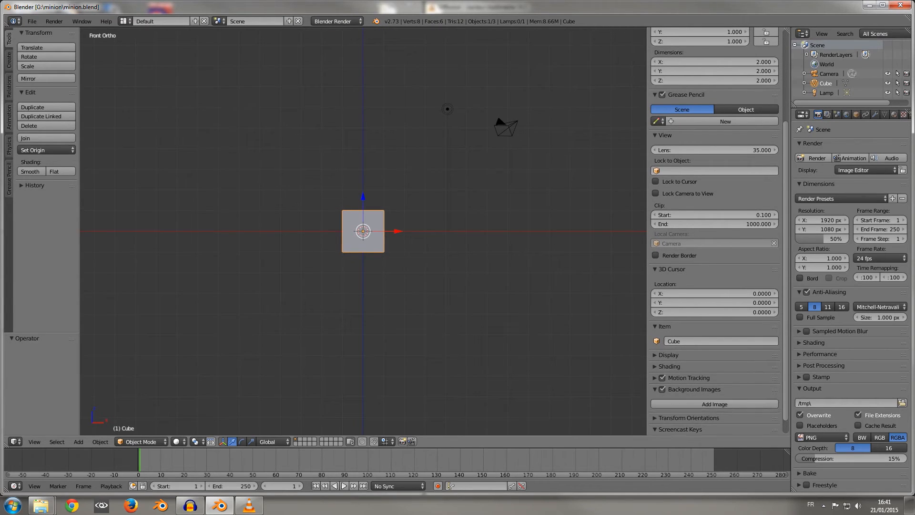
Add a viewport background image using kevin-caracter-sheets.png from the G:\minion\ref folder
click(715, 404)
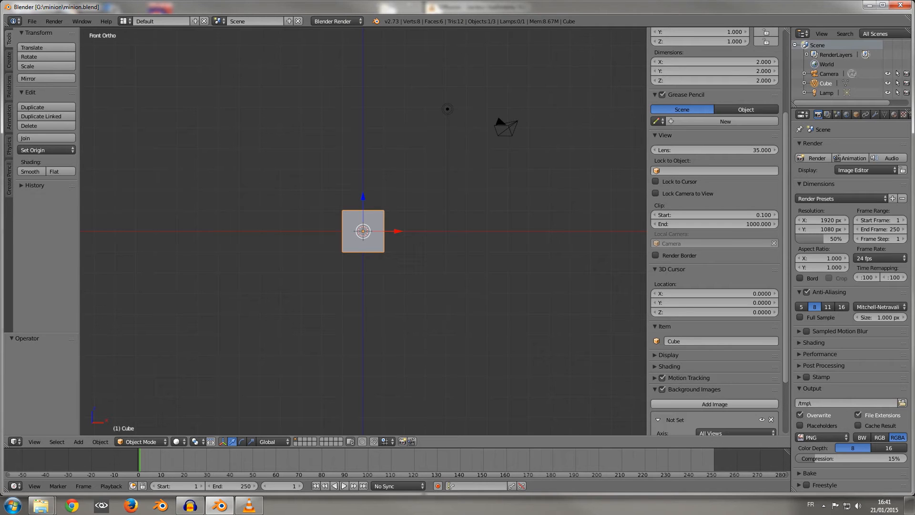
scroll(714, 404, down, 4)
click(724, 384)
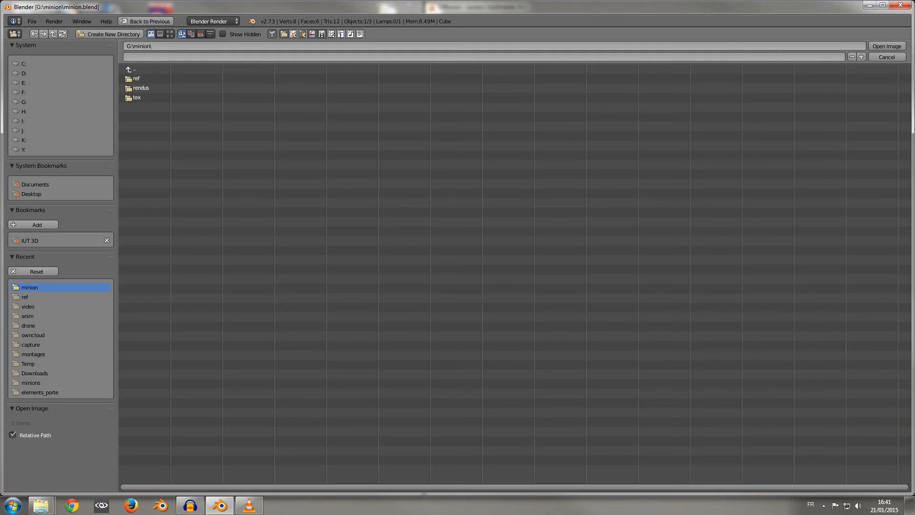
click(136, 78)
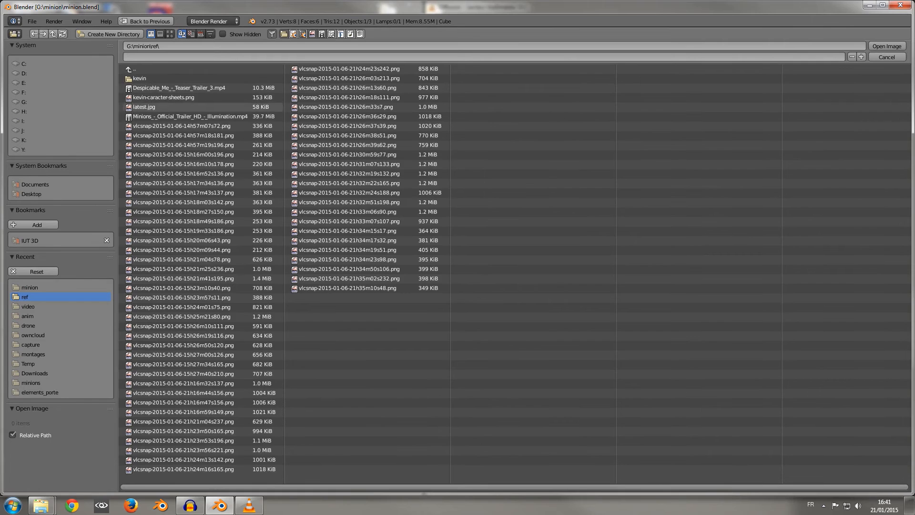
click(164, 97)
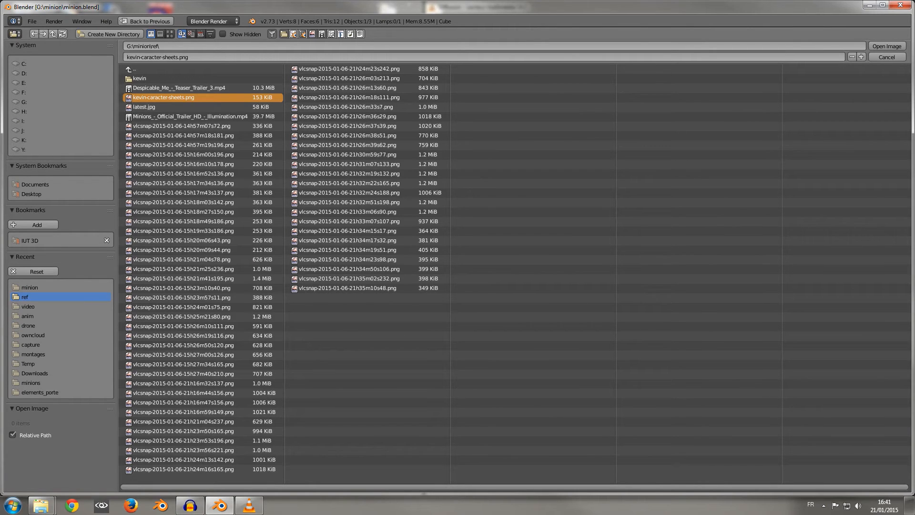
click(887, 46)
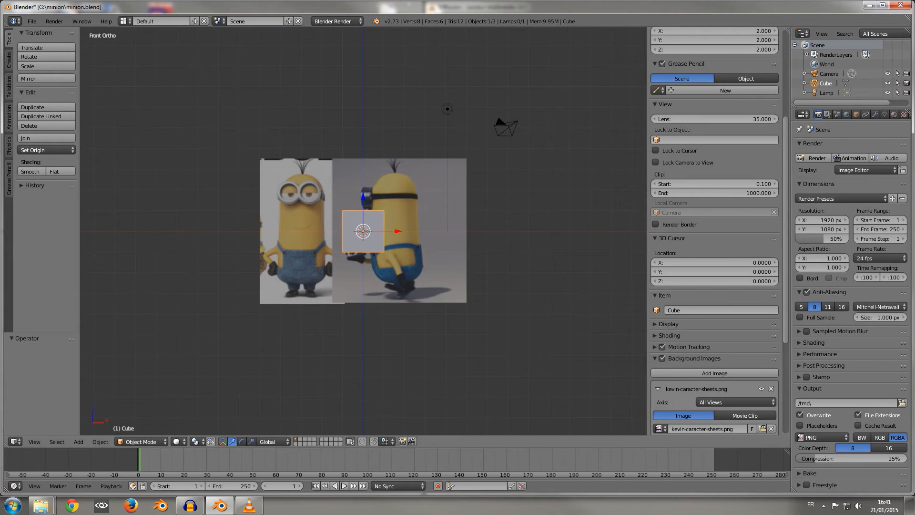
Review the background image's settings and check how it displays in the perspective, top, right and front views
scroll(715, 239, down, 8)
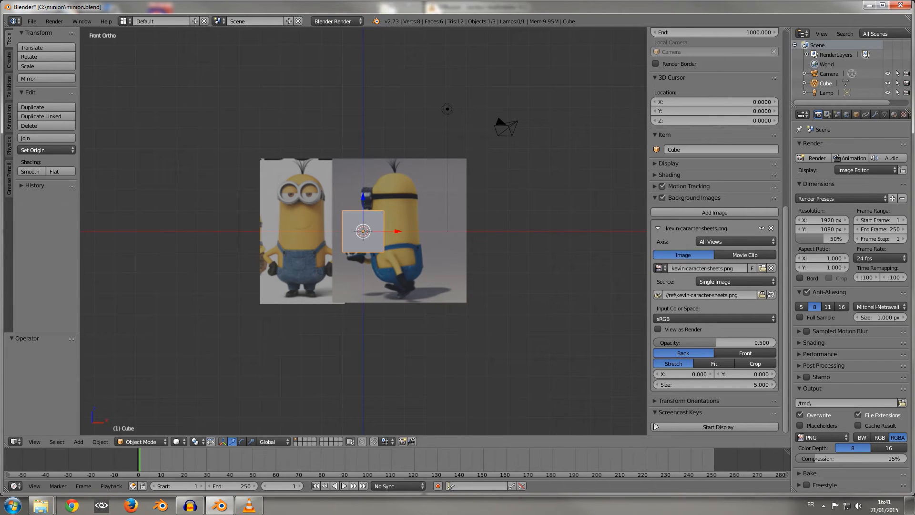
middle_drag(538, 248, 485, 262)
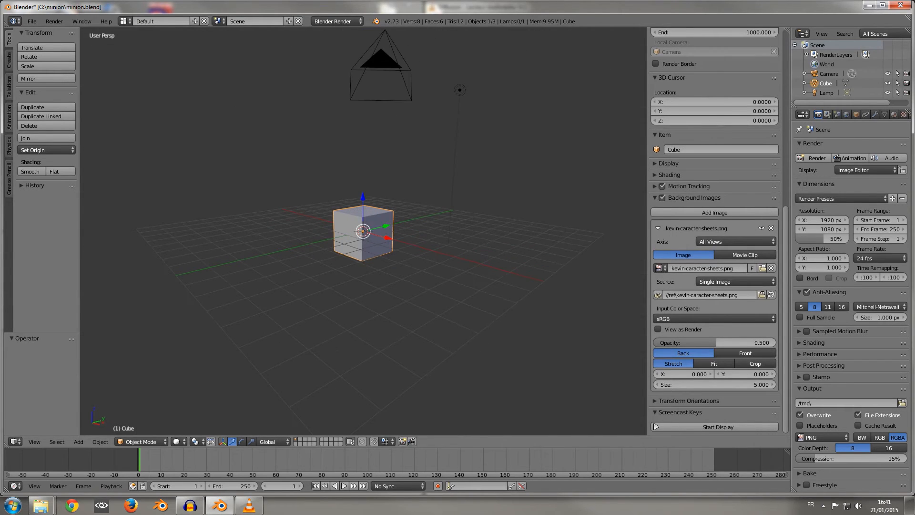
key(KP_7)
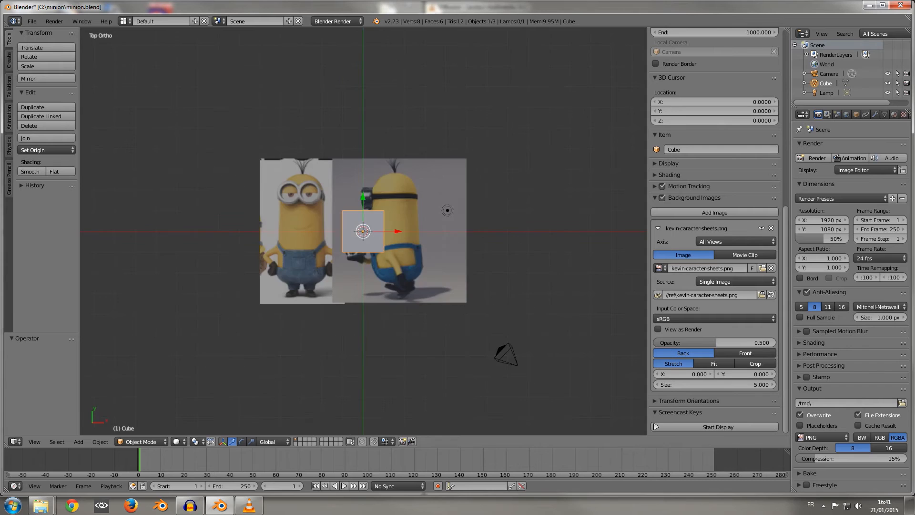
key(KP_3)
key(KP_1)
key(KP_7)
key(KP_1)
middle_drag(382, 231, 346, 248)
Try limiting the background image to the Camera axis and look through the camera
click(736, 242)
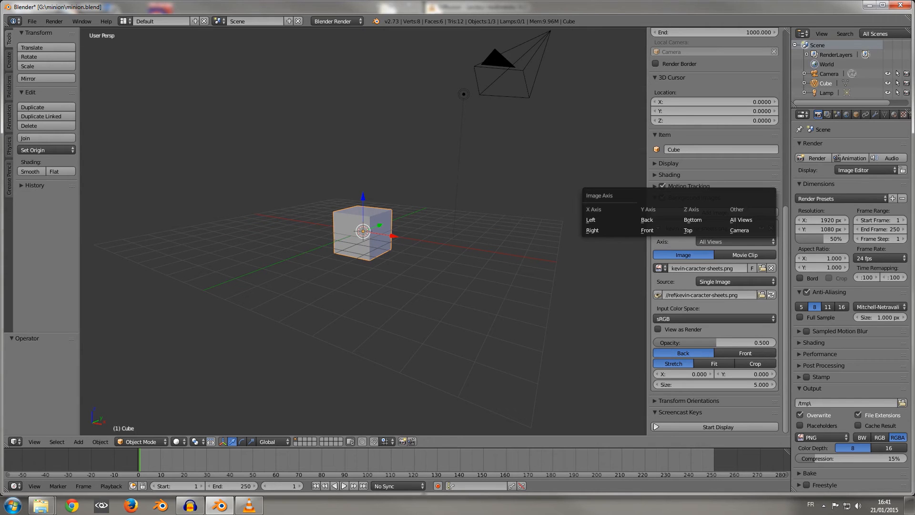
click(740, 230)
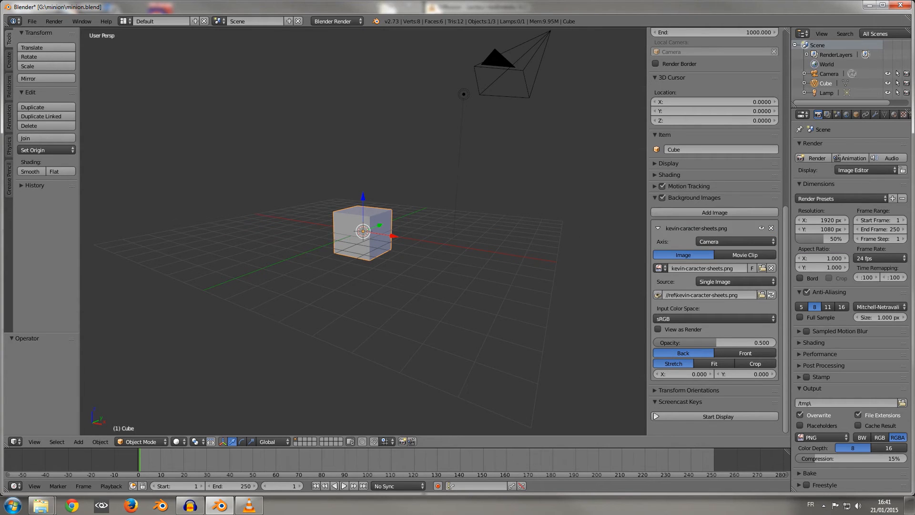
key(KP_0)
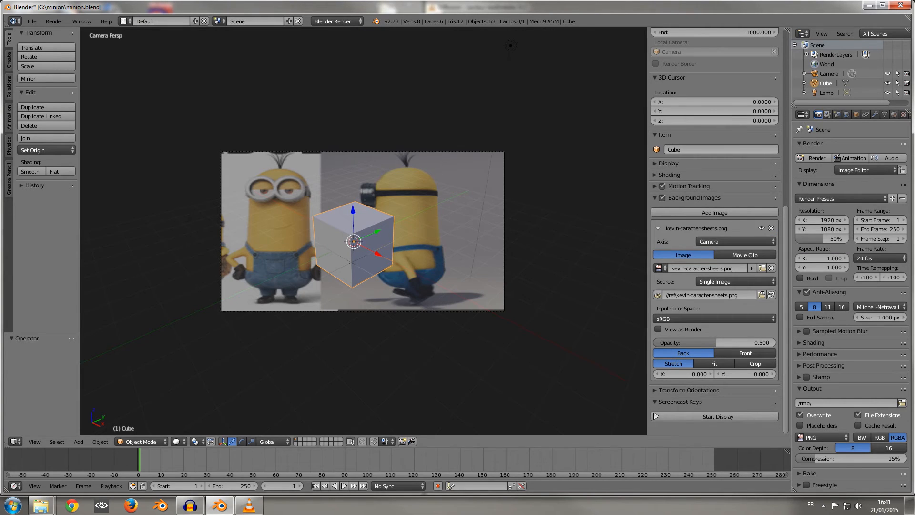
Set the background image's axis to Front and display the scene from the front
click(736, 242)
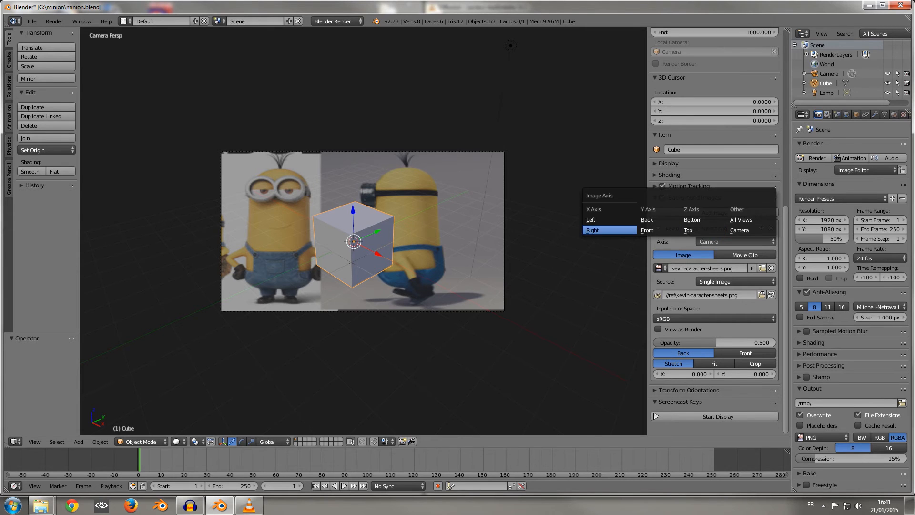
click(647, 230)
key(KP_1)
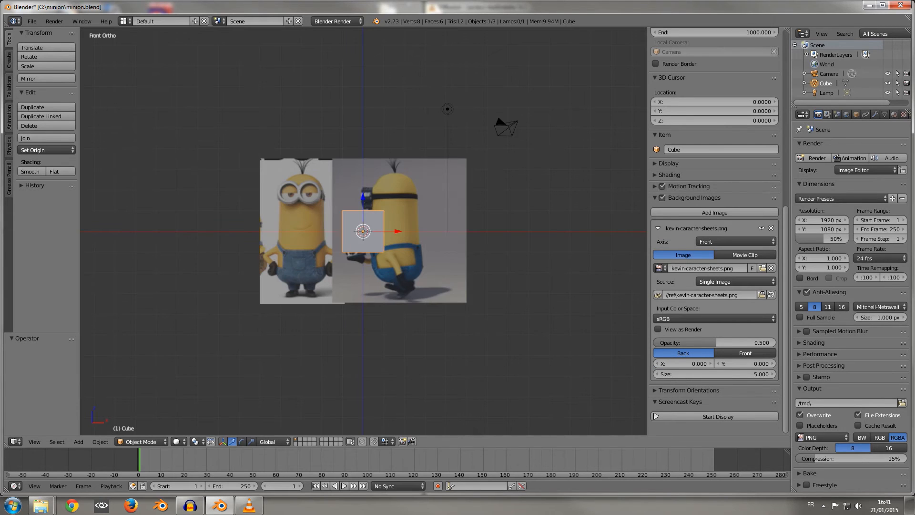
scroll(363, 232, up, 2)
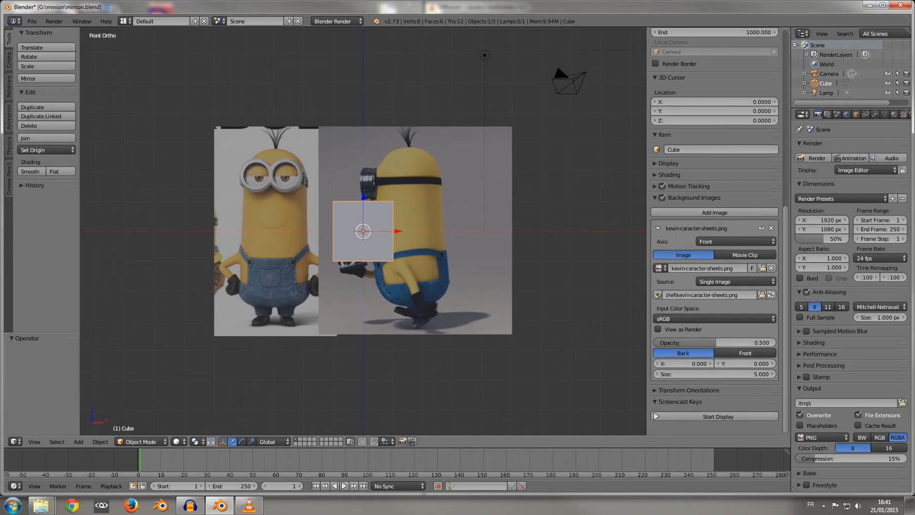
Show the cube in wireframe and offset the front background image to X 2.900 and Y 4.500
key(z)
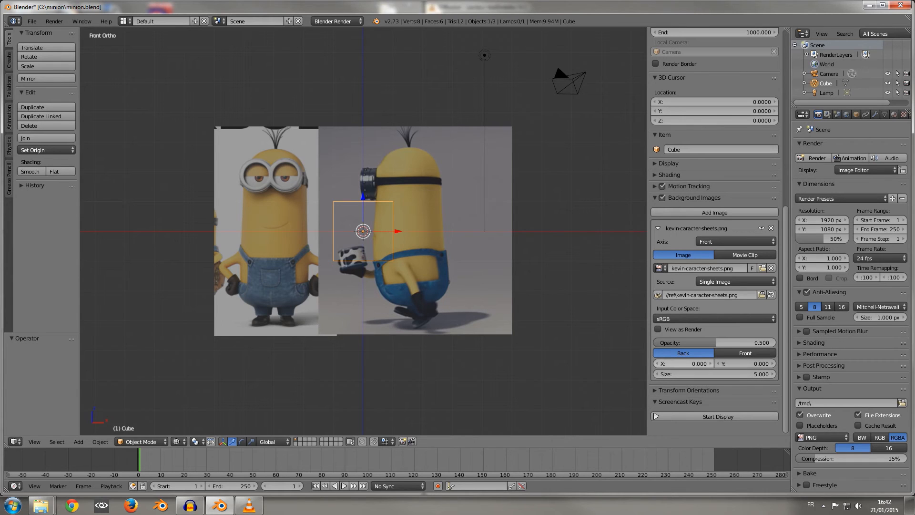
drag(686, 363, 788, 363)
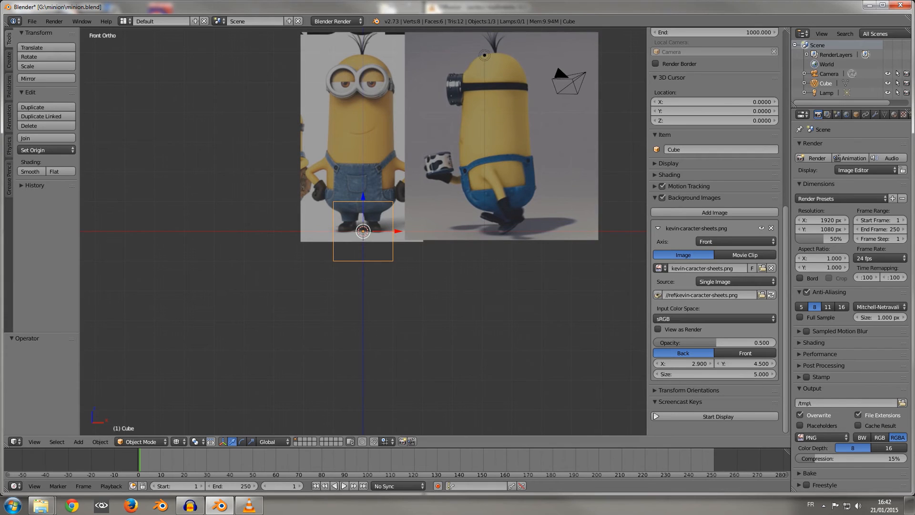
shift+middle_drag(420, 191, 406, 280)
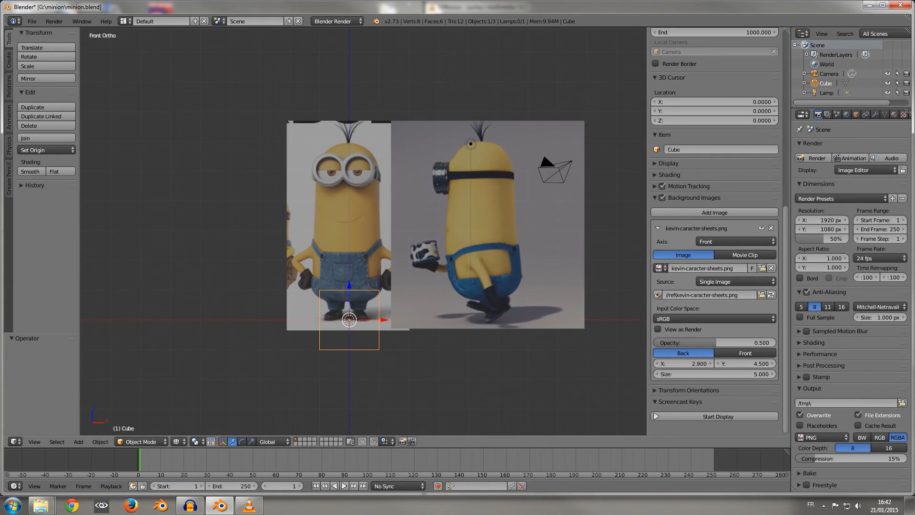
In the right view, add kevin-caracter-sheets.png as a second background image and set its axis to Right
click(658, 228)
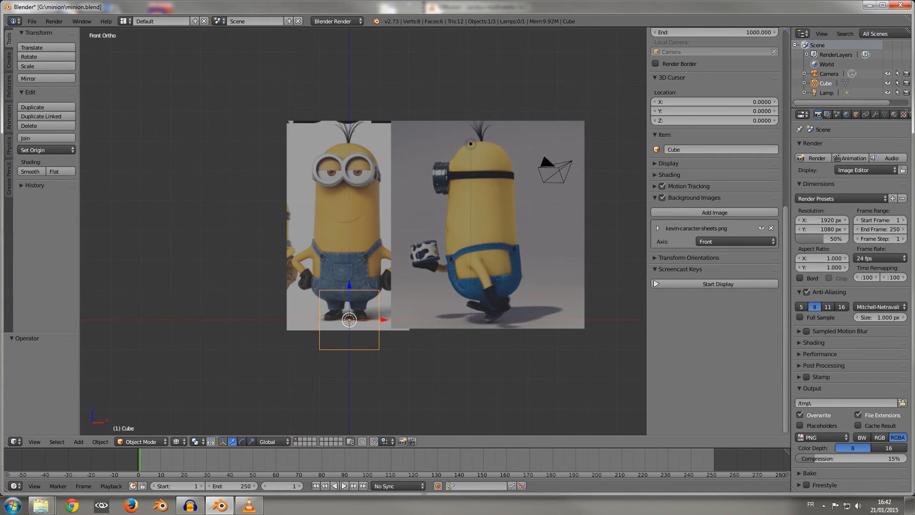
key(KP_3)
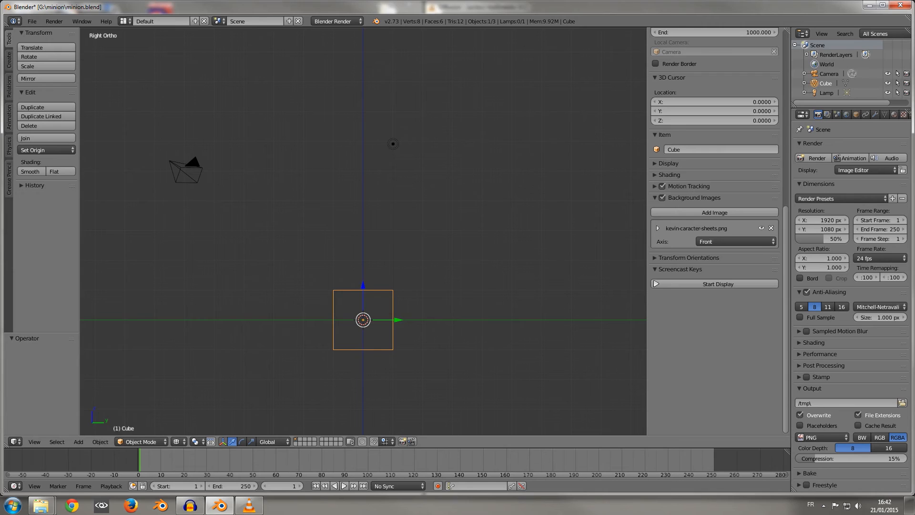
click(715, 212)
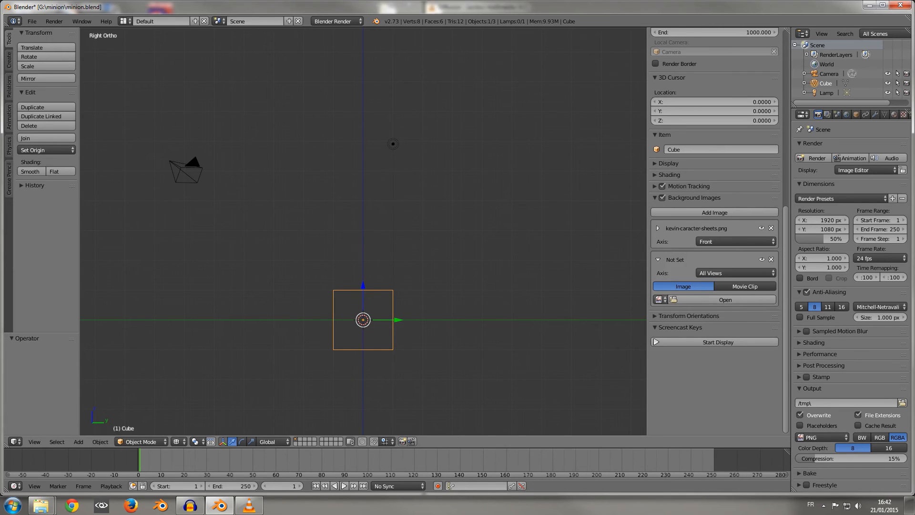
click(659, 300)
click(699, 312)
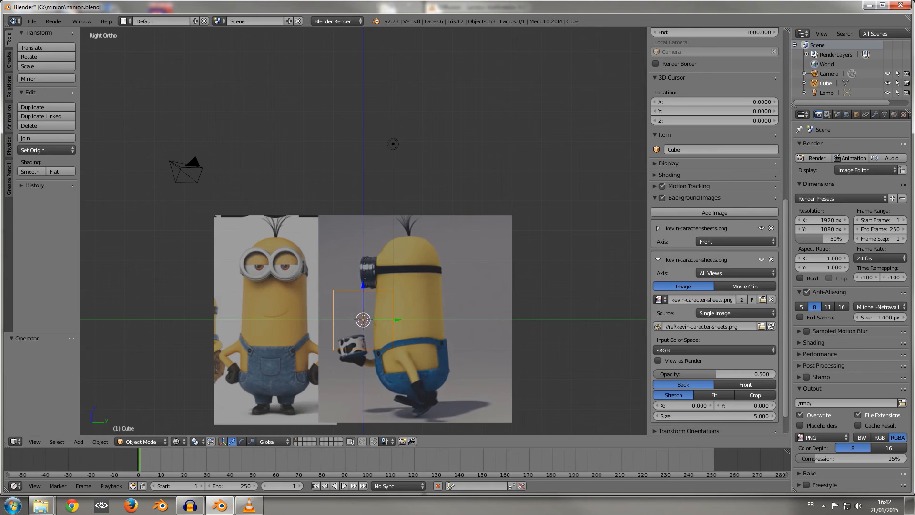
click(729, 273)
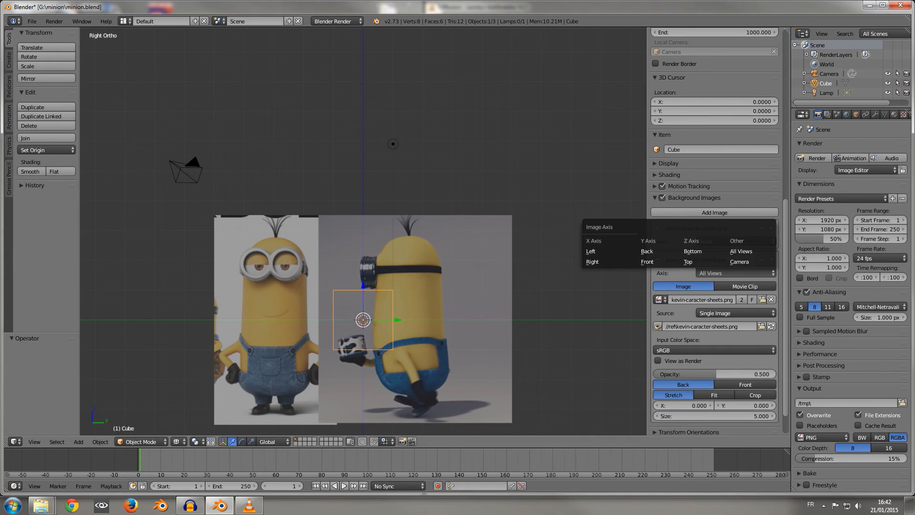
click(593, 261)
Offset the right-view background image to X -1.600 and Y 4.500, using the front image's height offset as reference
scroll(363, 231, down, 3)
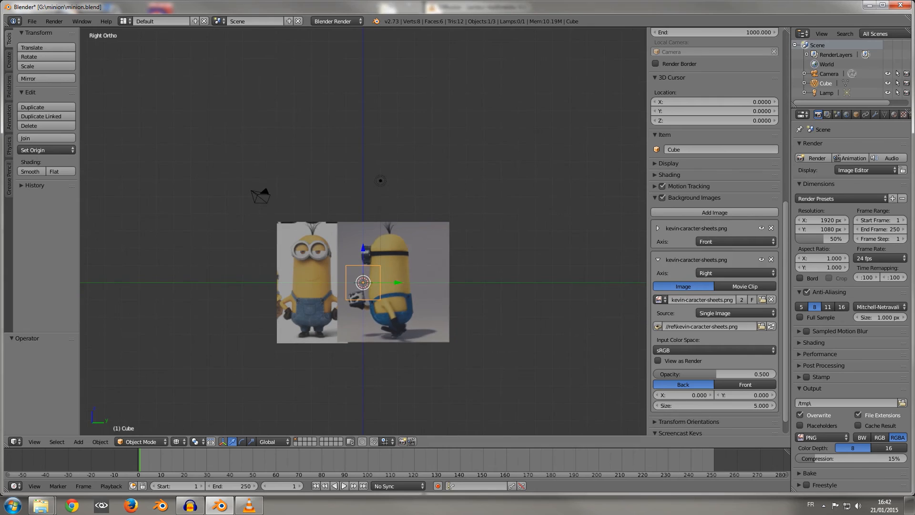
scroll(363, 231, up, 3)
drag(745, 395, 768, 395)
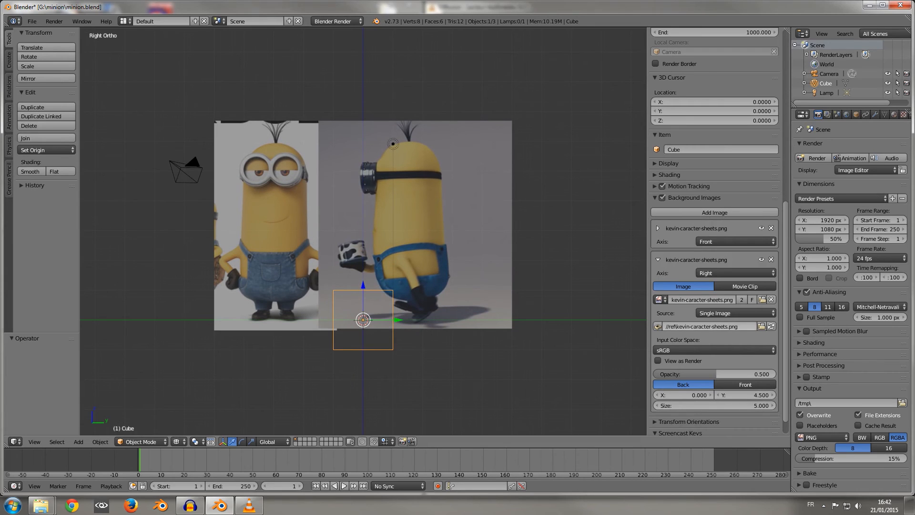
click(658, 227)
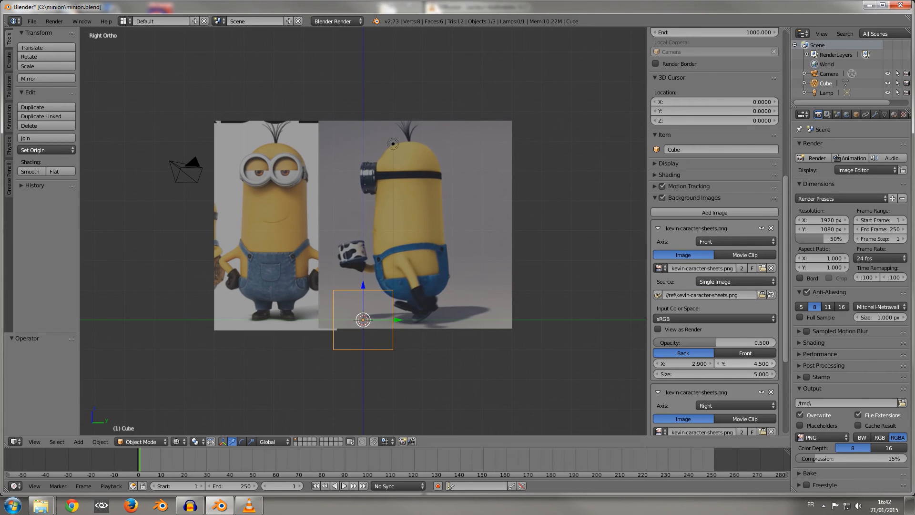
click(658, 228)
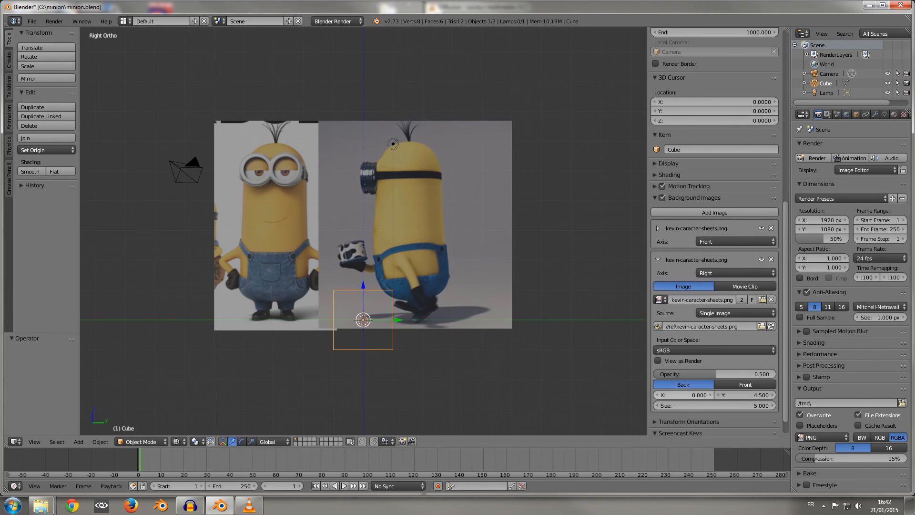
mouse_move(685, 395)
mouse_down()
mouse_move(700, 395)
mouse_move(677, 396)
mouse_up()
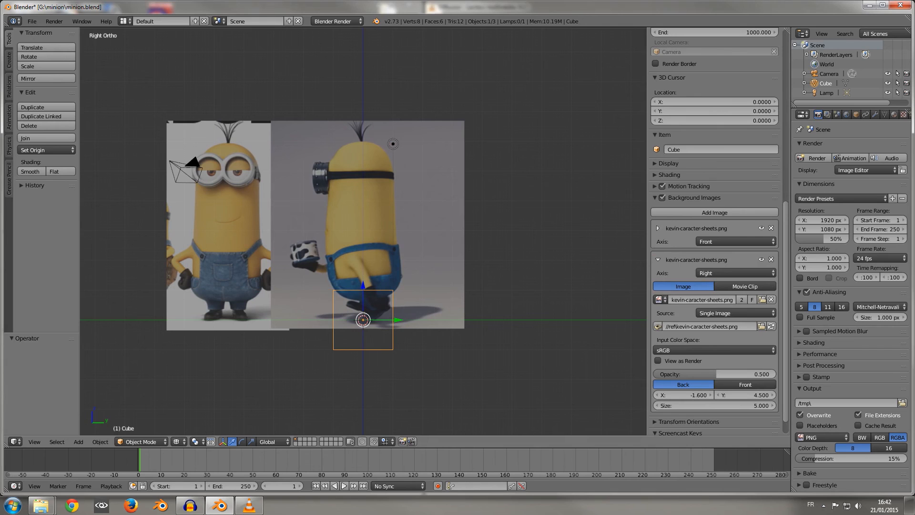
Compare the front and right views to check that the two background images line up with each other
shift+middle_drag(364, 229, 431, 268)
key(KP_1)
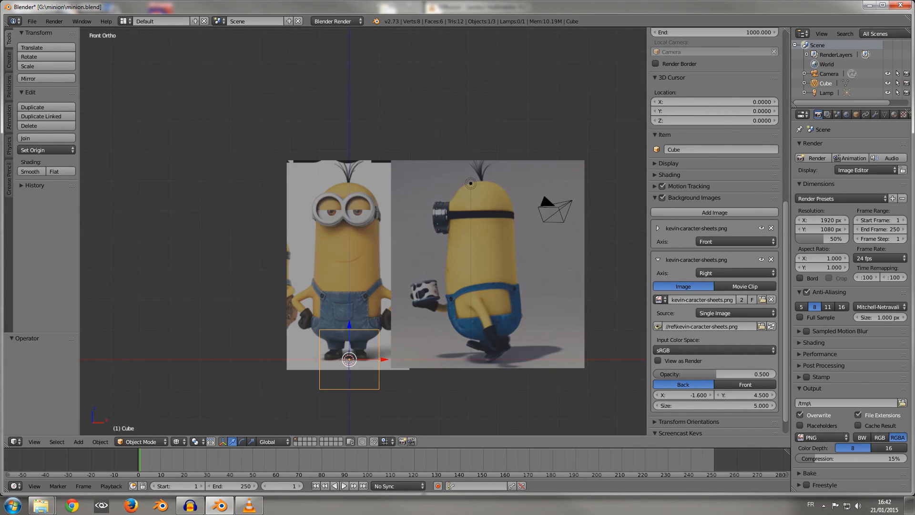
key(KP_3)
key(KP_1)
key(KP_3)
key(KP_1)
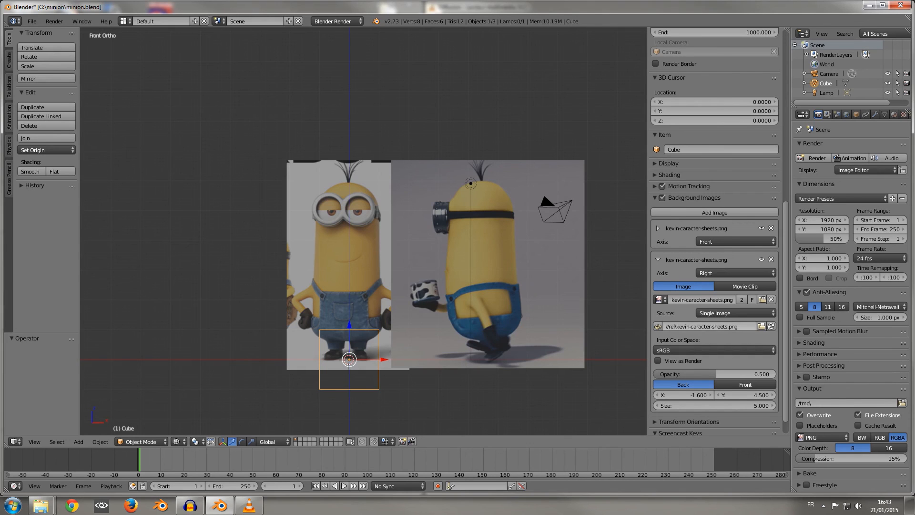
Hide the viewport's side panels and split it vertically into two, with a front view and a right view side by side
key(n)
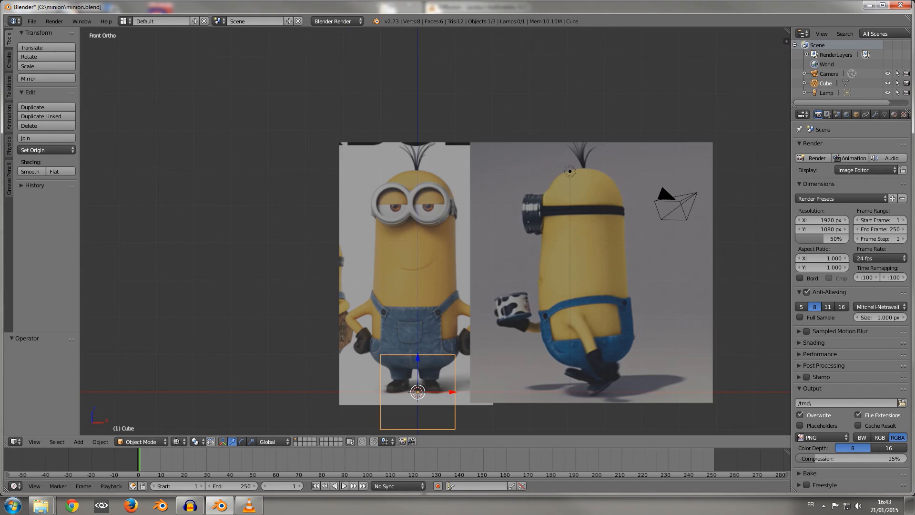
key(t)
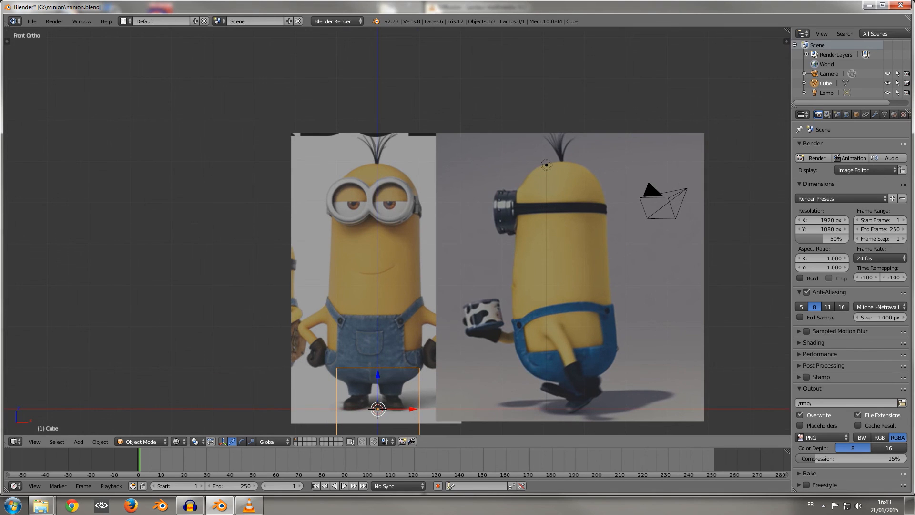
drag(788, 30, 405, 41)
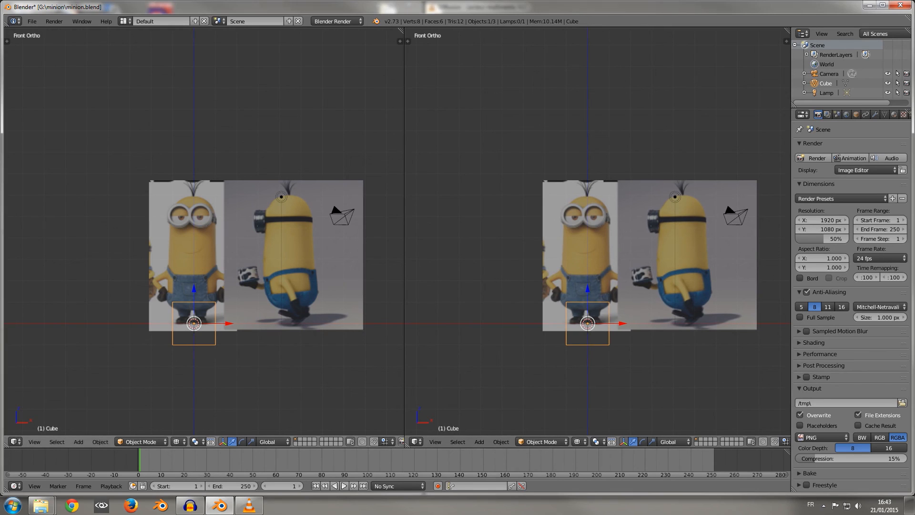
key(KP_3)
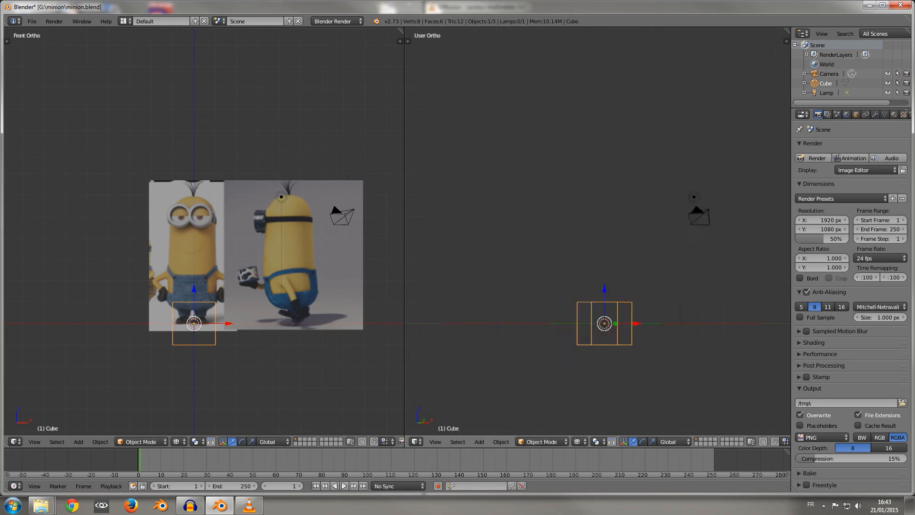